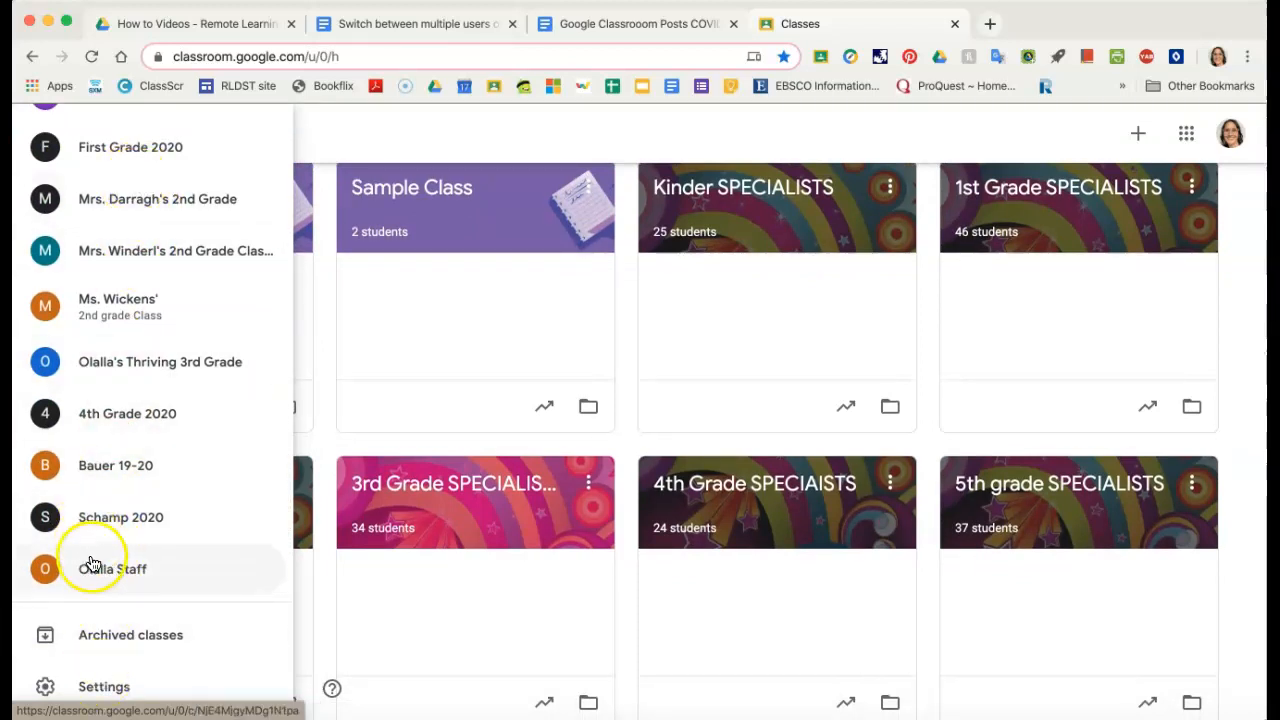
Step: Look through the archived classes, and return to the overview of active classes
click(105, 643)
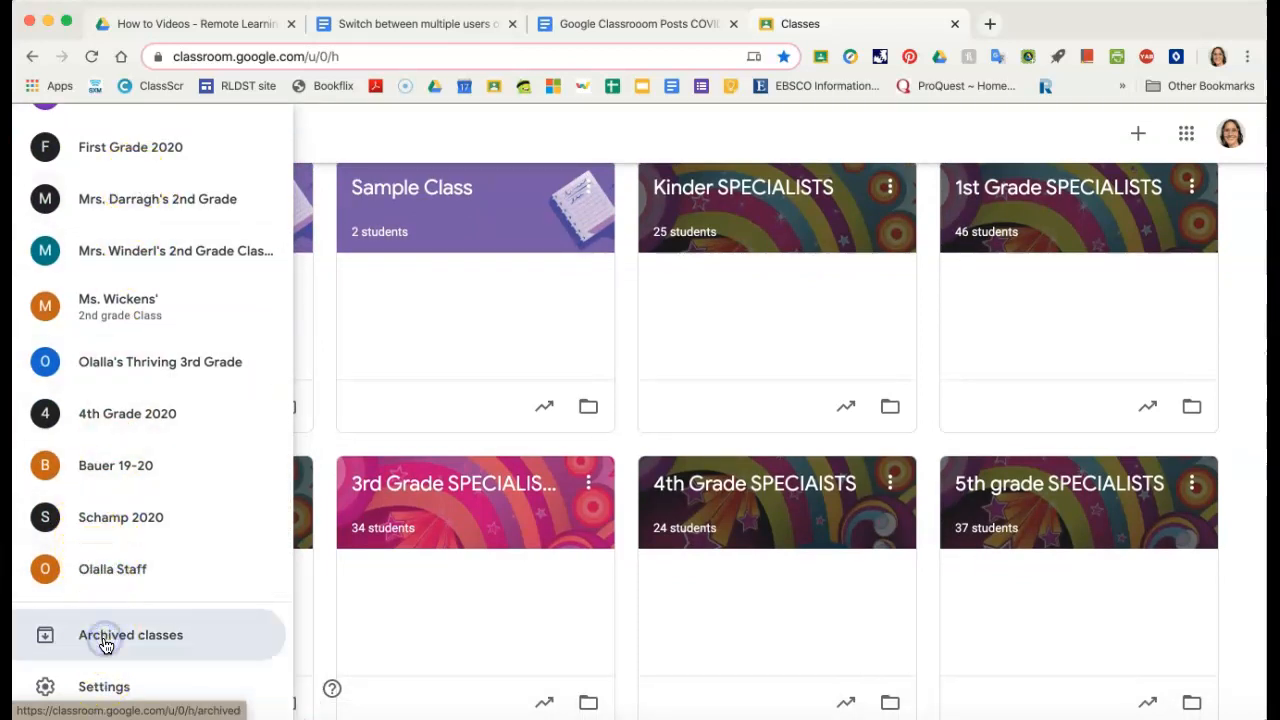
scroll(420, 370, down, 4)
scroll(414, 328, down, 13)
scroll(414, 328, up, 17)
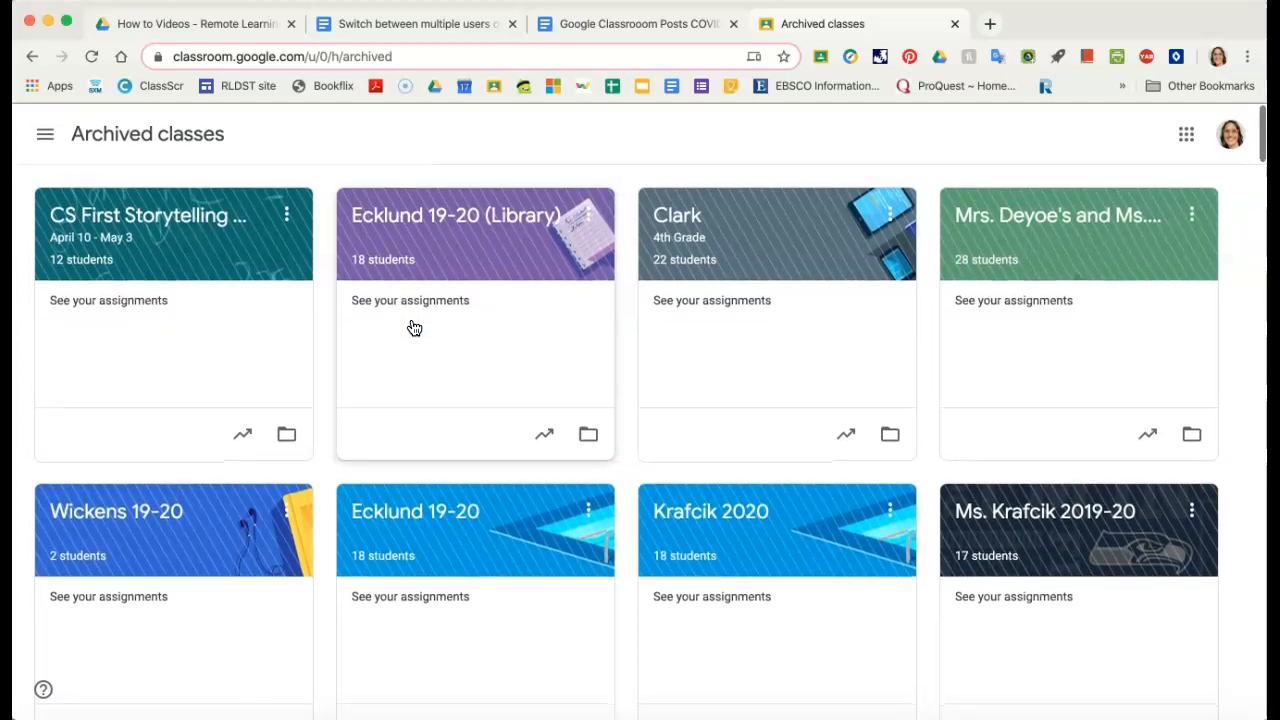
click(46, 133)
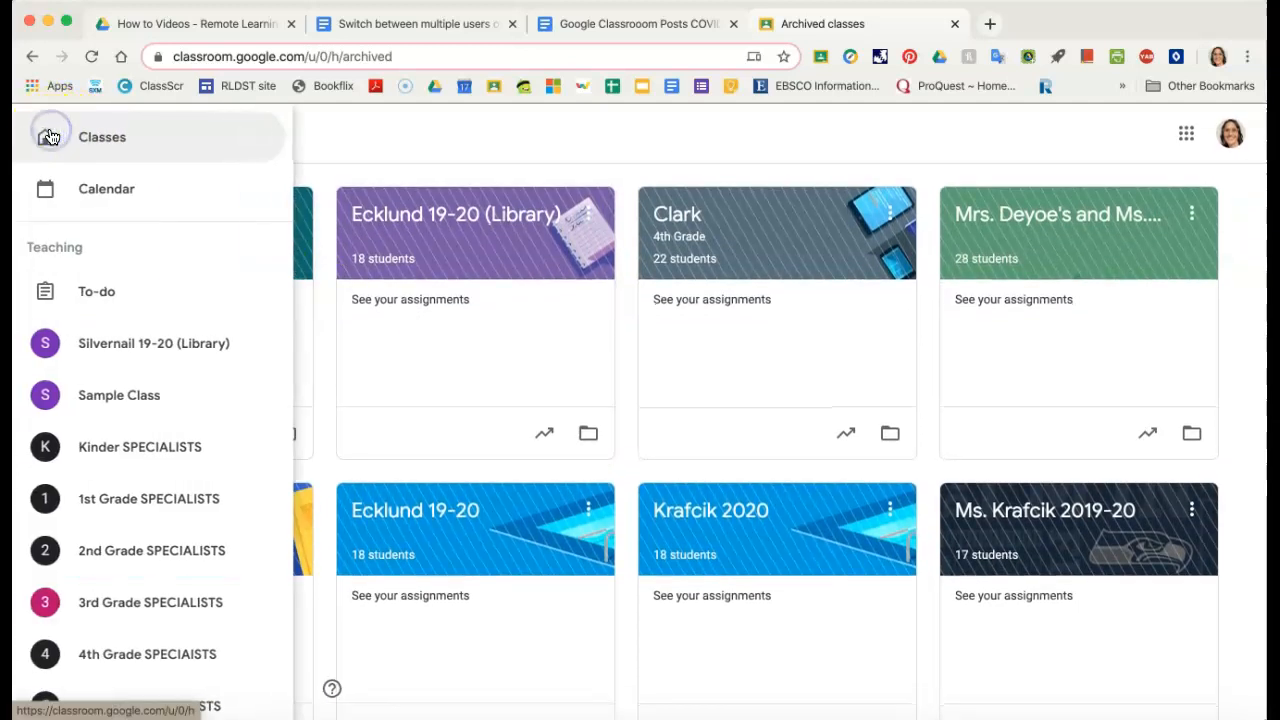
click(108, 136)
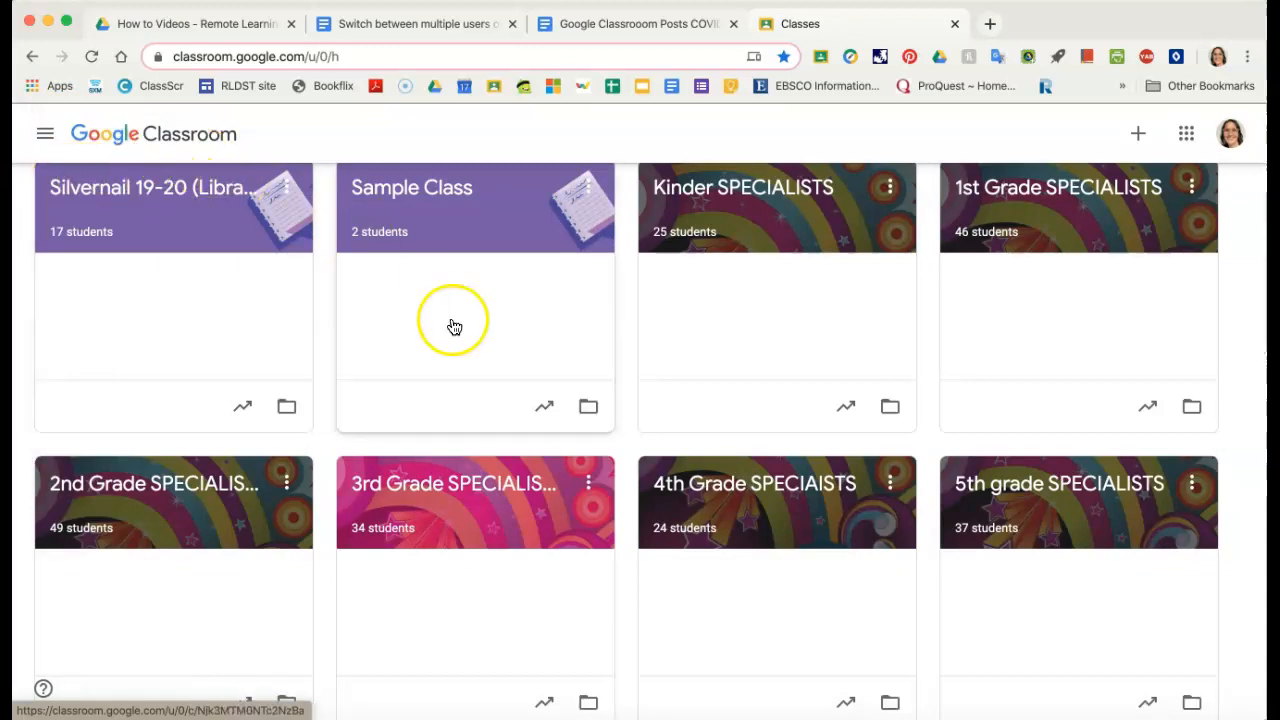
scroll(454, 327, up, 1)
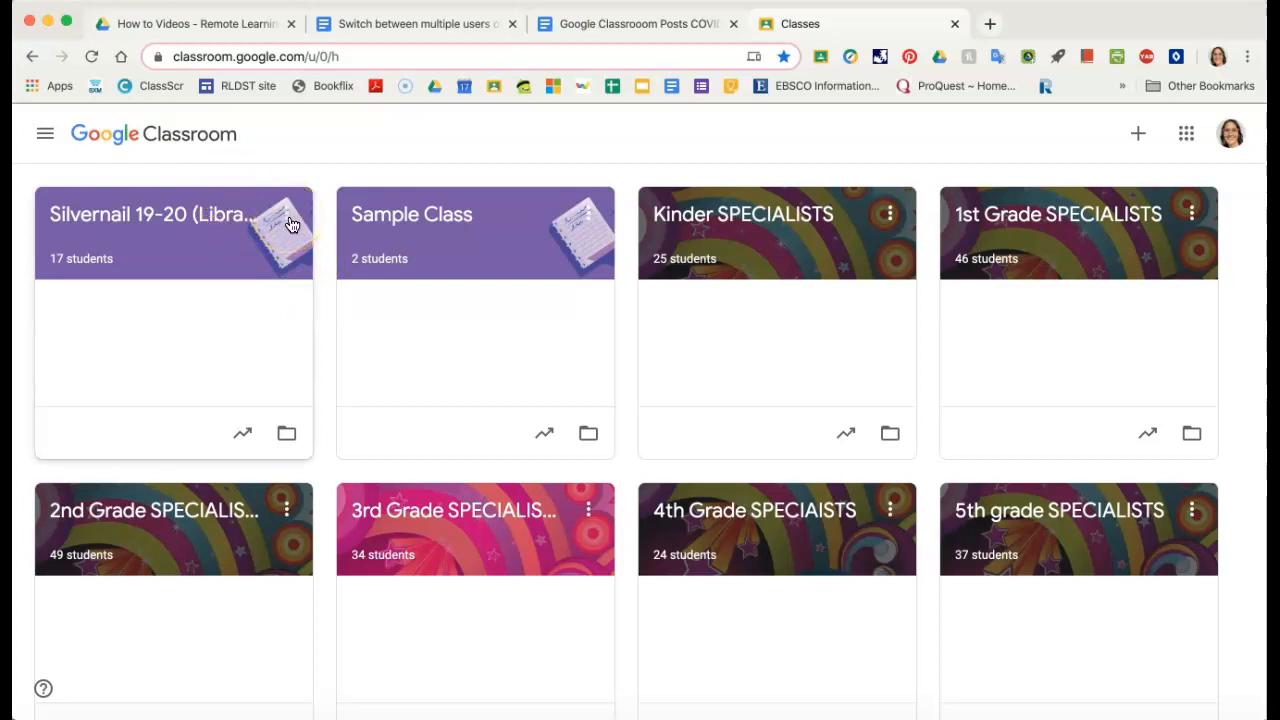
Step: Open the classwork list of the 19-20 (Library) class and check the options for the Digital Citizenship Pre-Assessment
click(180, 220)
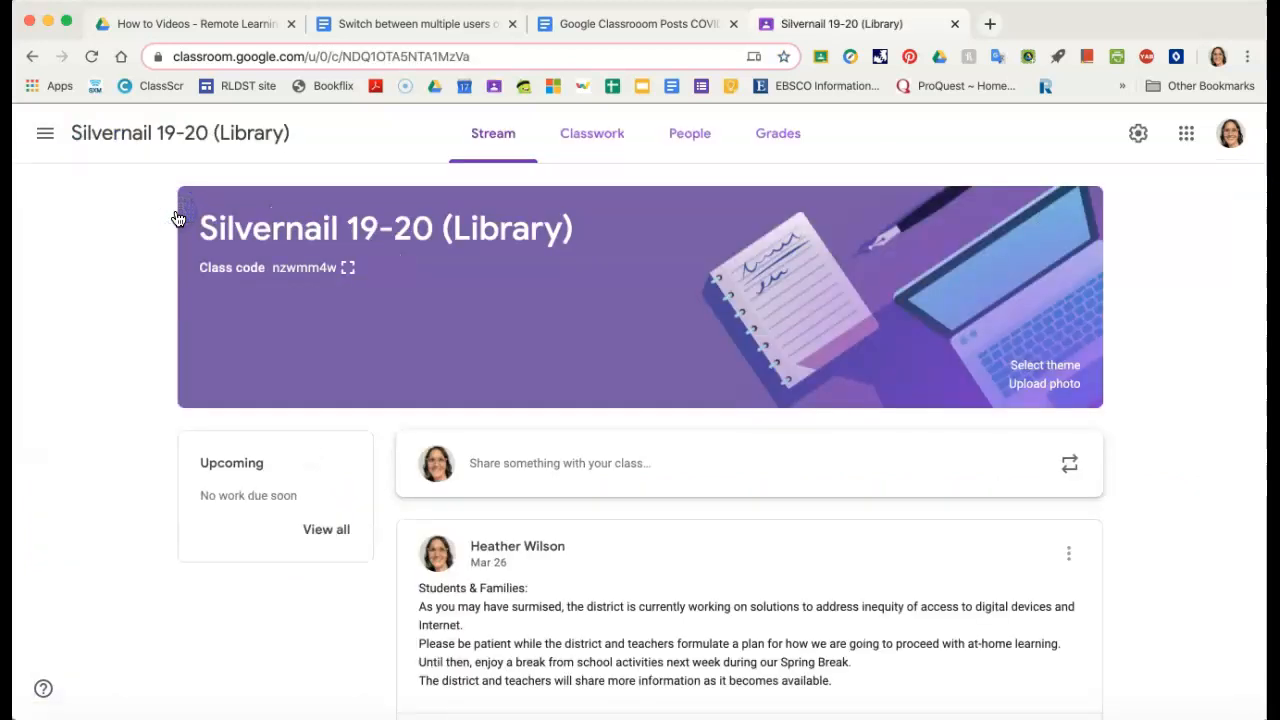
click(580, 140)
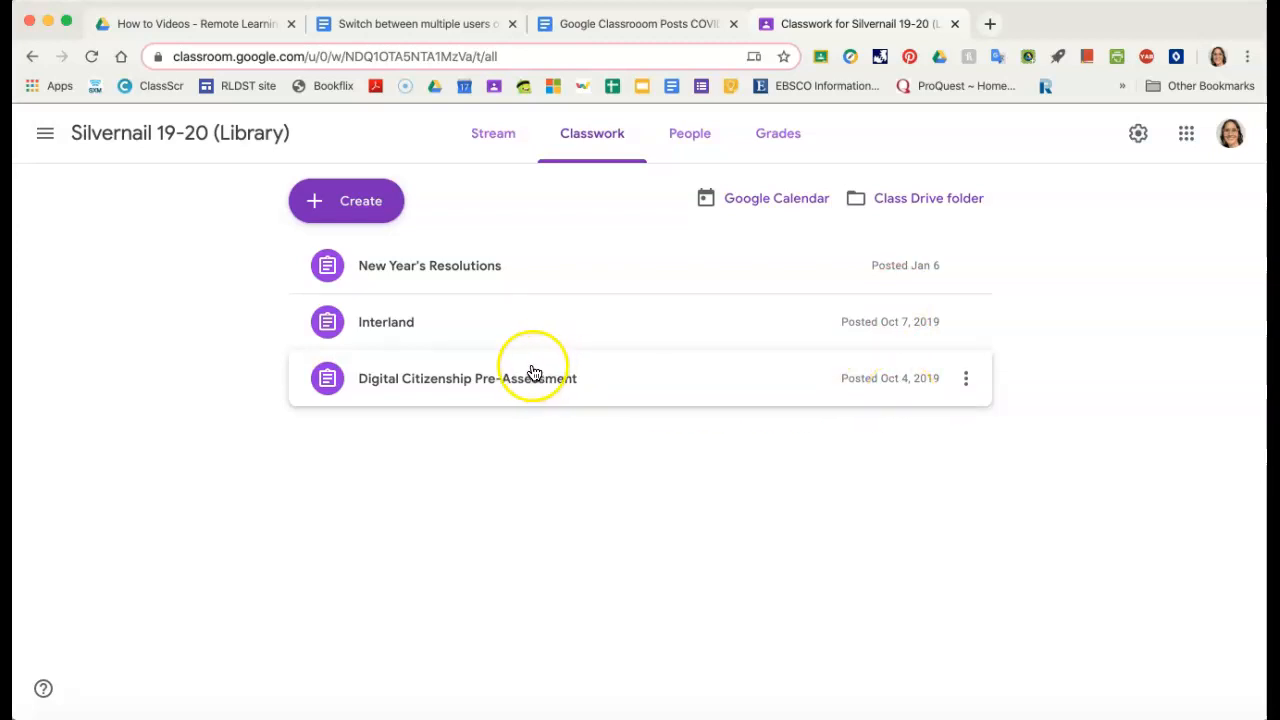
click(966, 382)
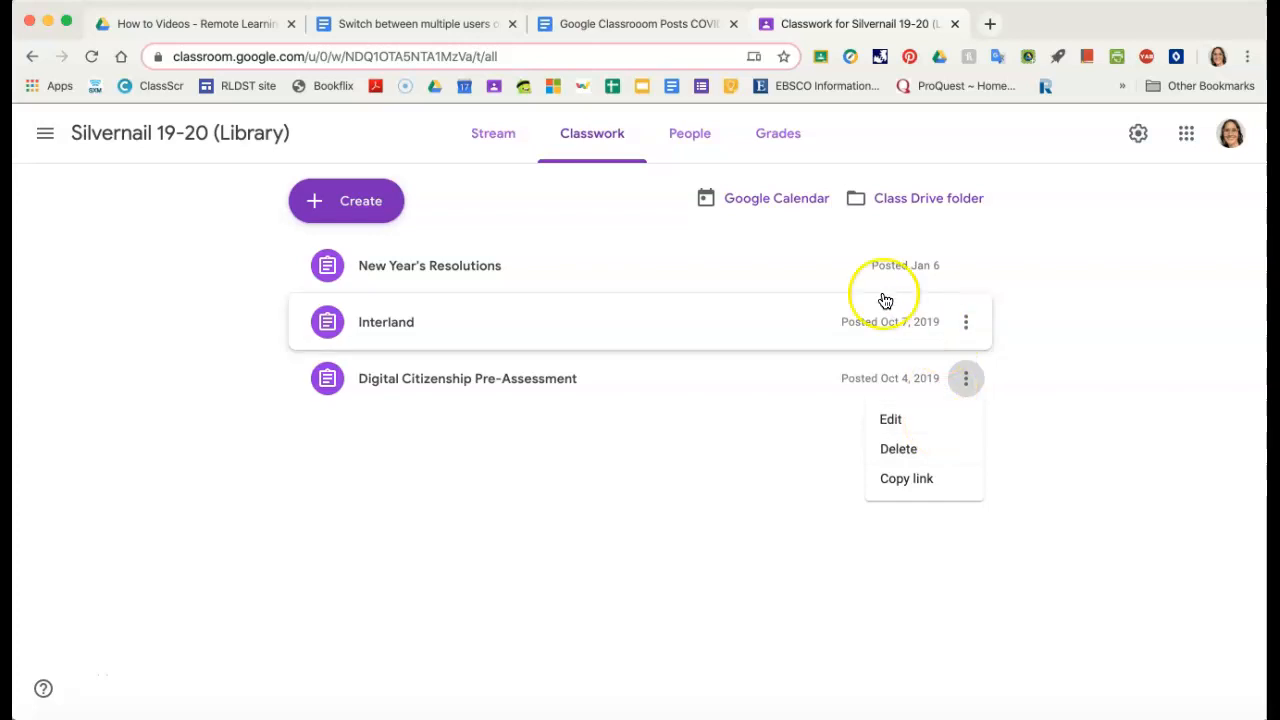
click(583, 480)
Step: Edit the Digital Citizenship Pre-Assessment to file it under a new topic named Old Assignments, and save it
click(963, 380)
click(889, 420)
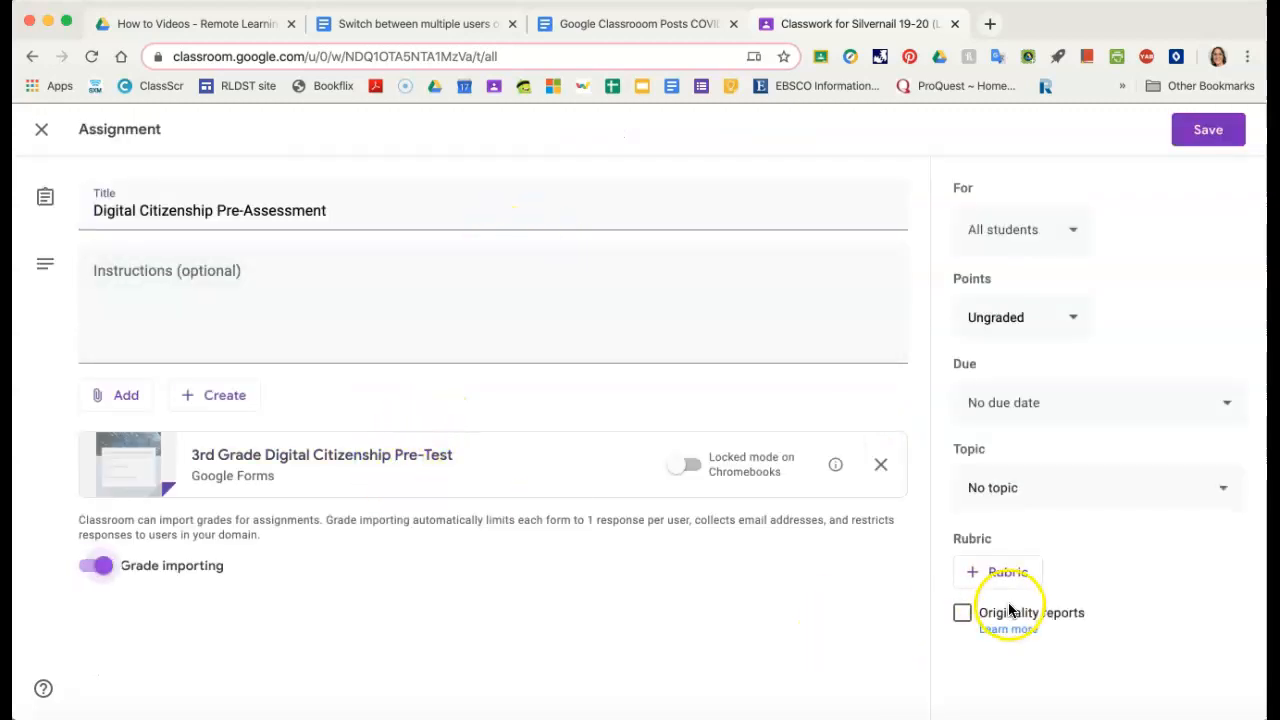
click(1027, 492)
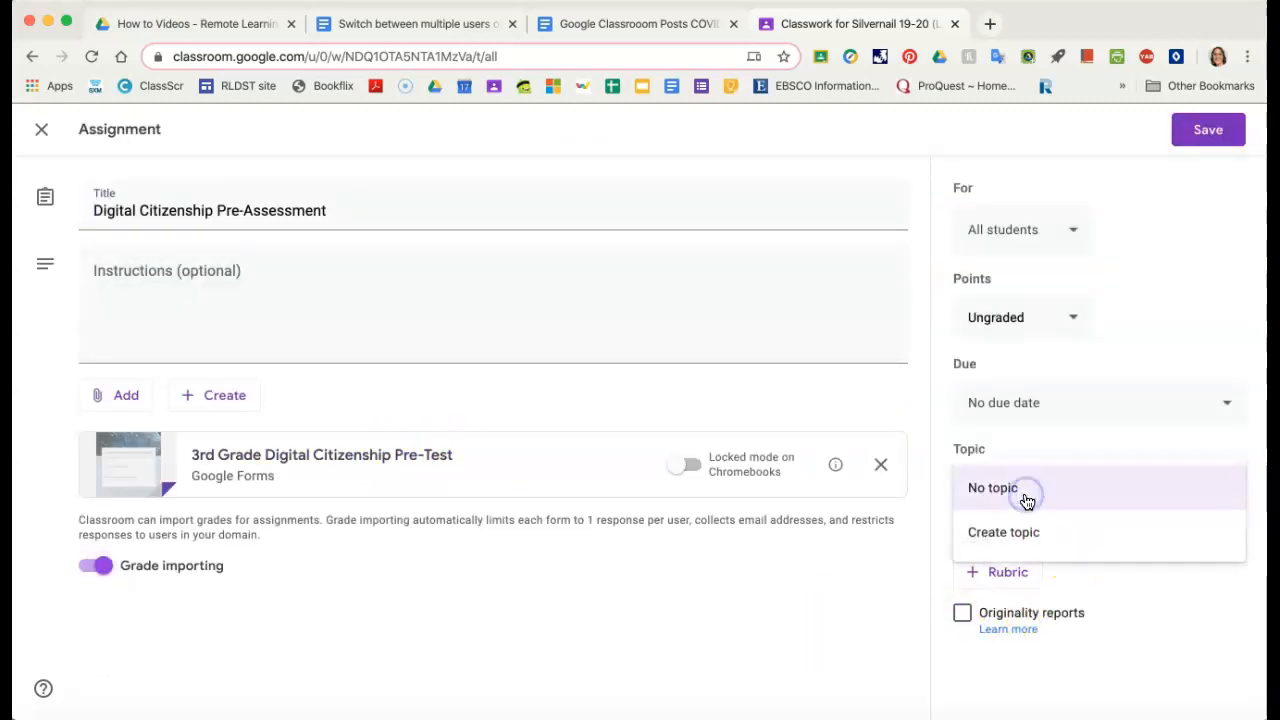
click(997, 535)
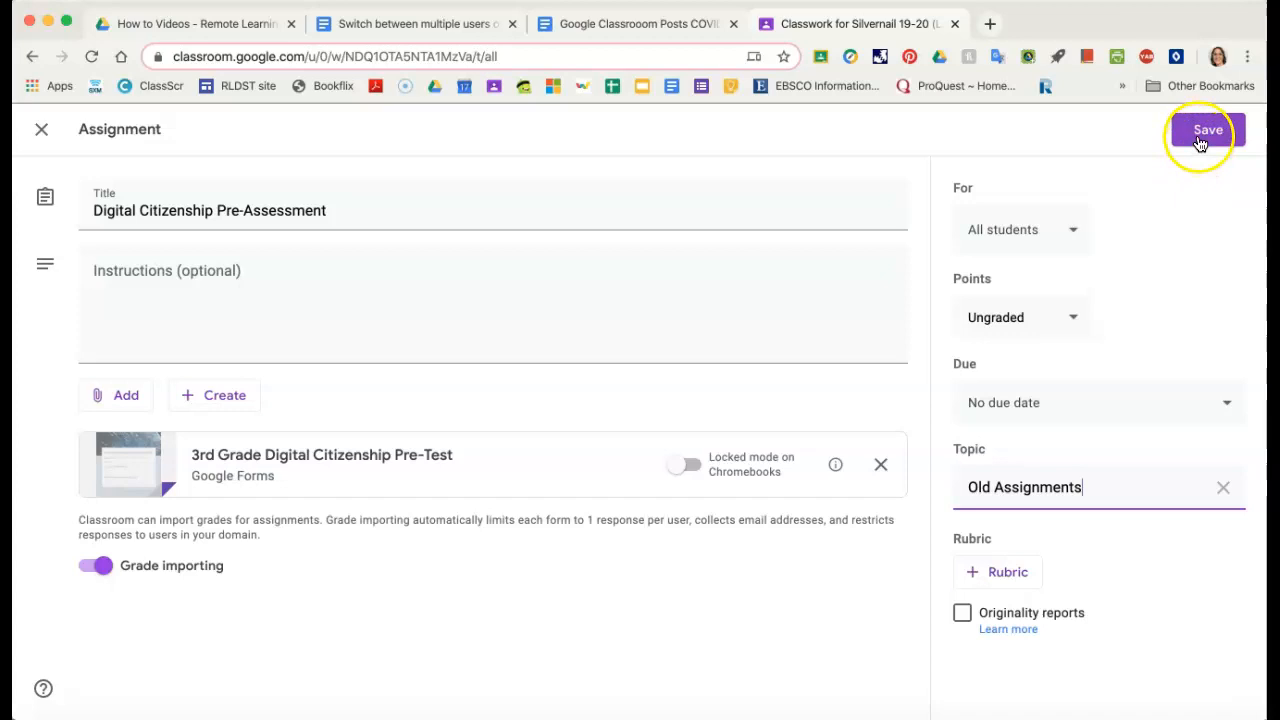
click(1200, 143)
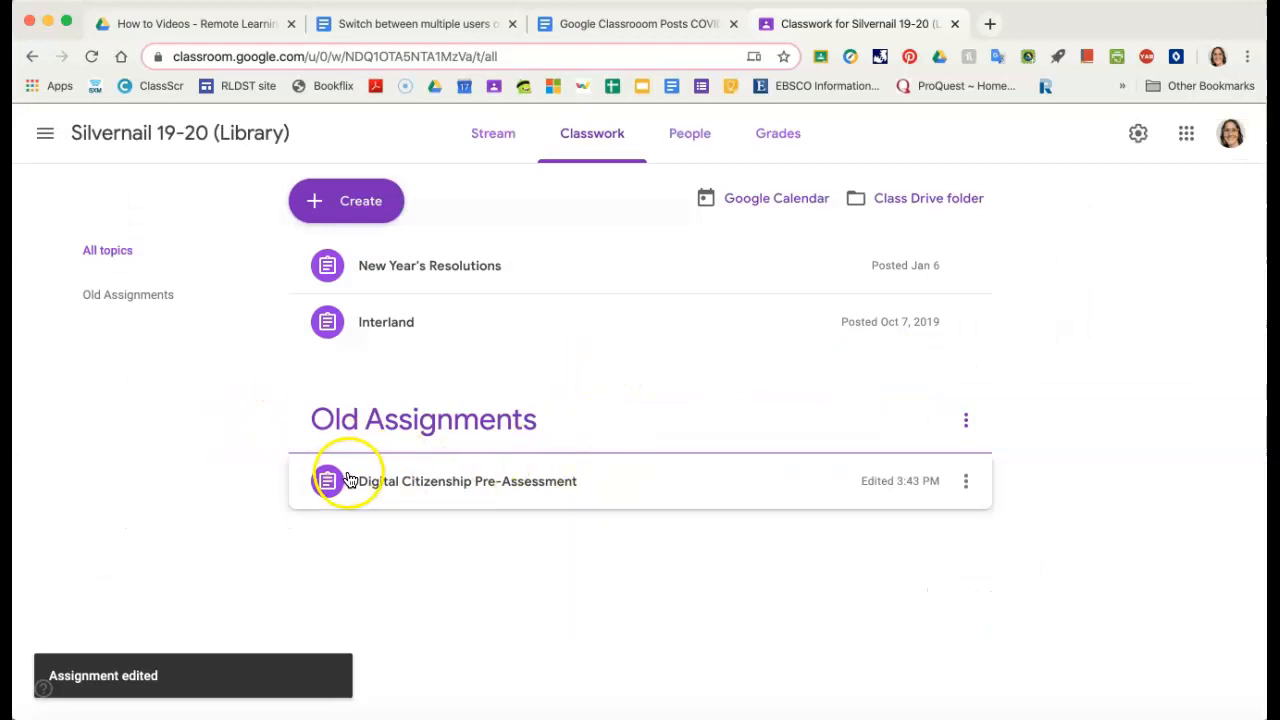
Step: Move the New Year's Resolutions assignment to the existing Old Assignments topic and save it
click(966, 266)
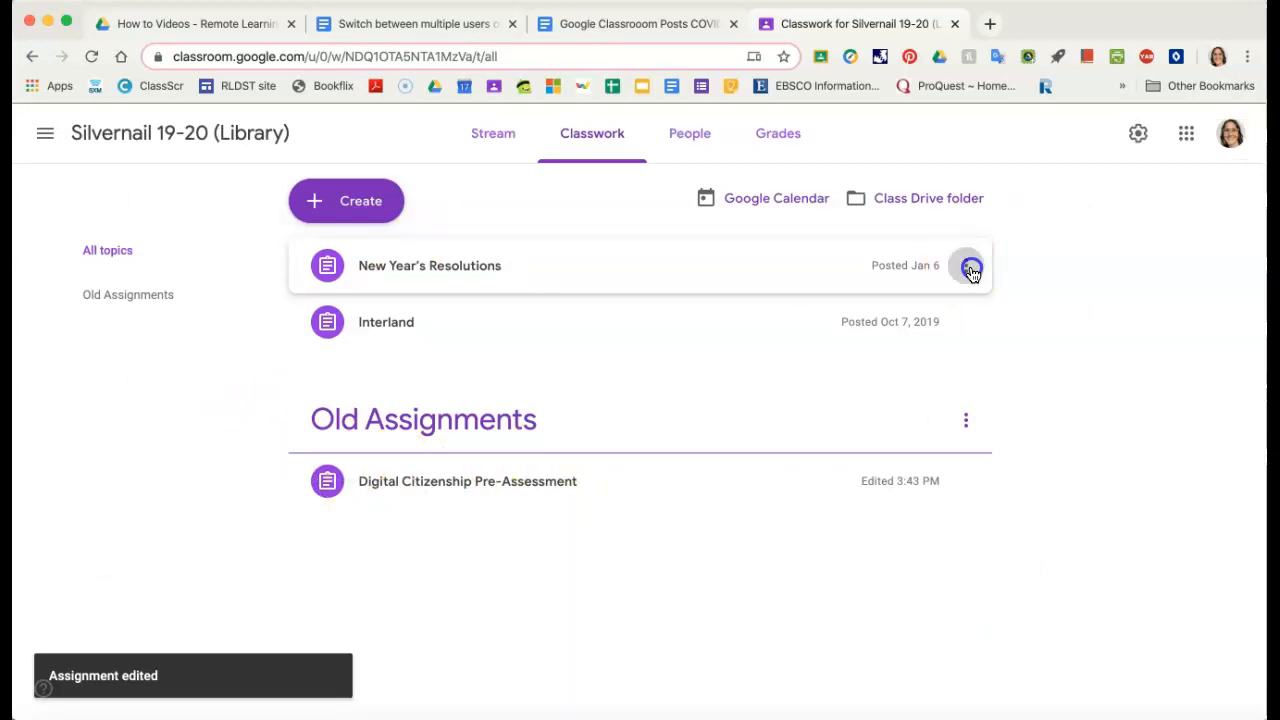
click(906, 306)
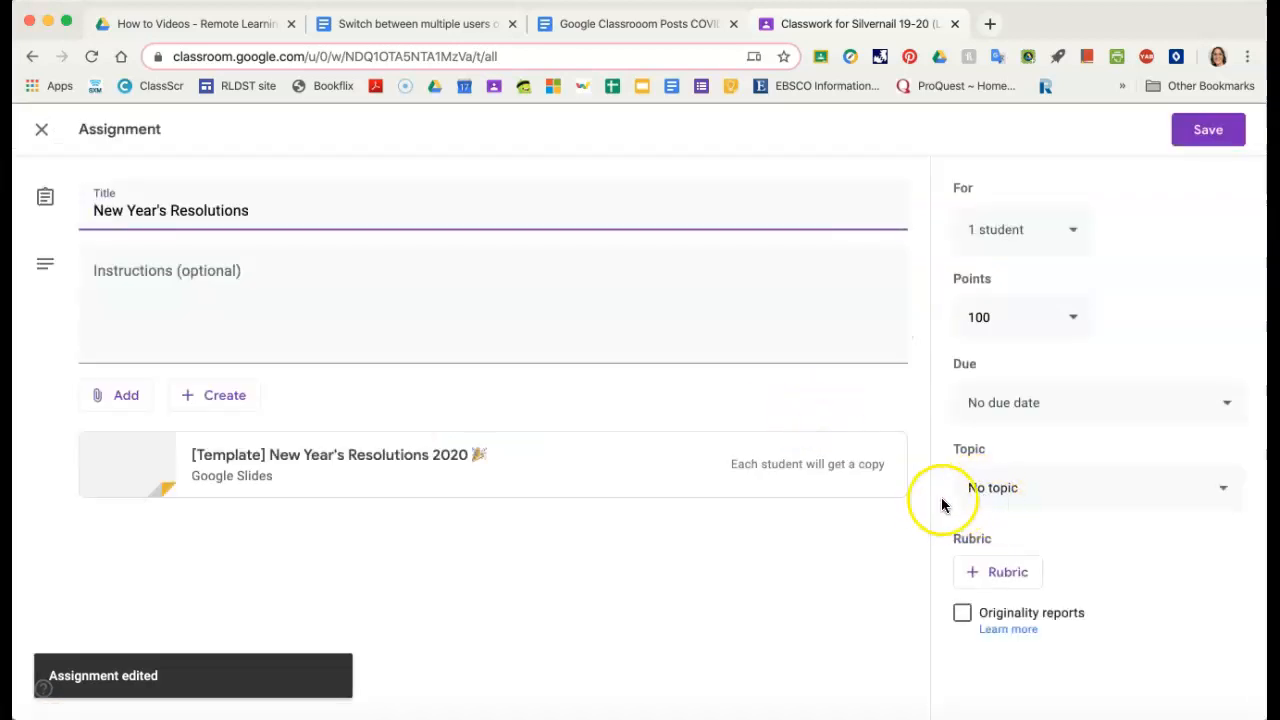
click(995, 500)
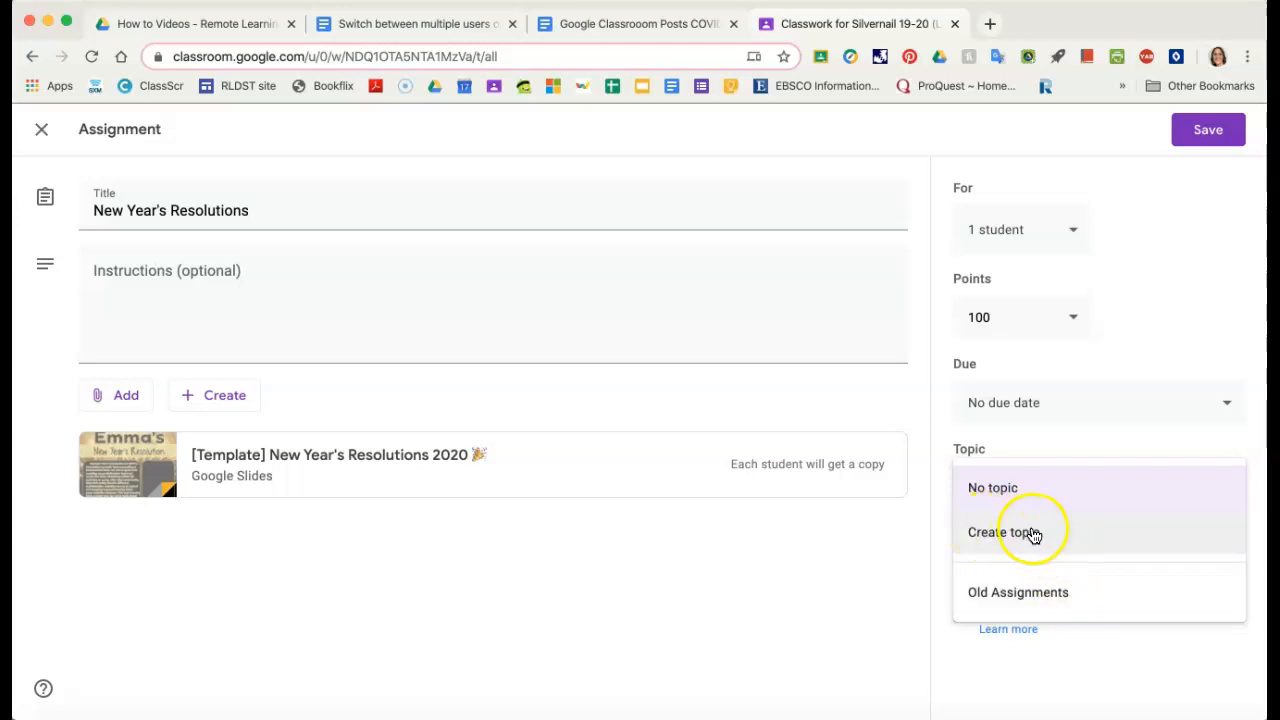
click(1010, 592)
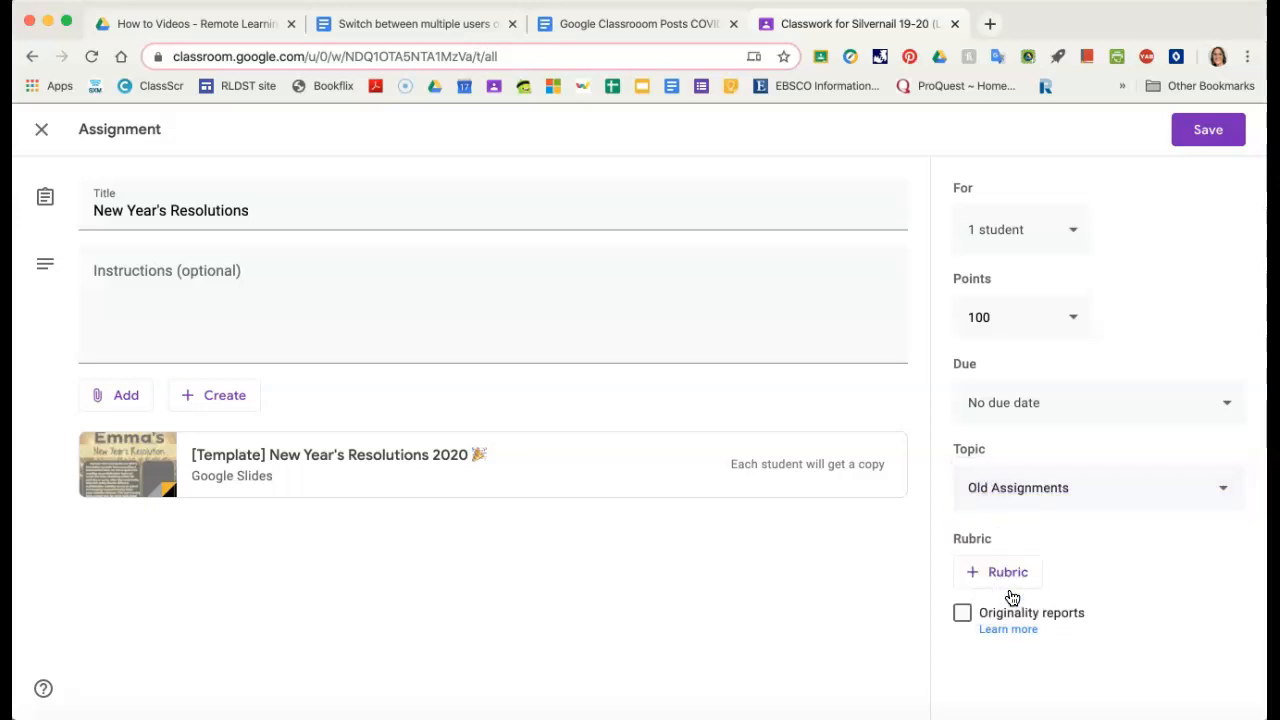
click(1200, 138)
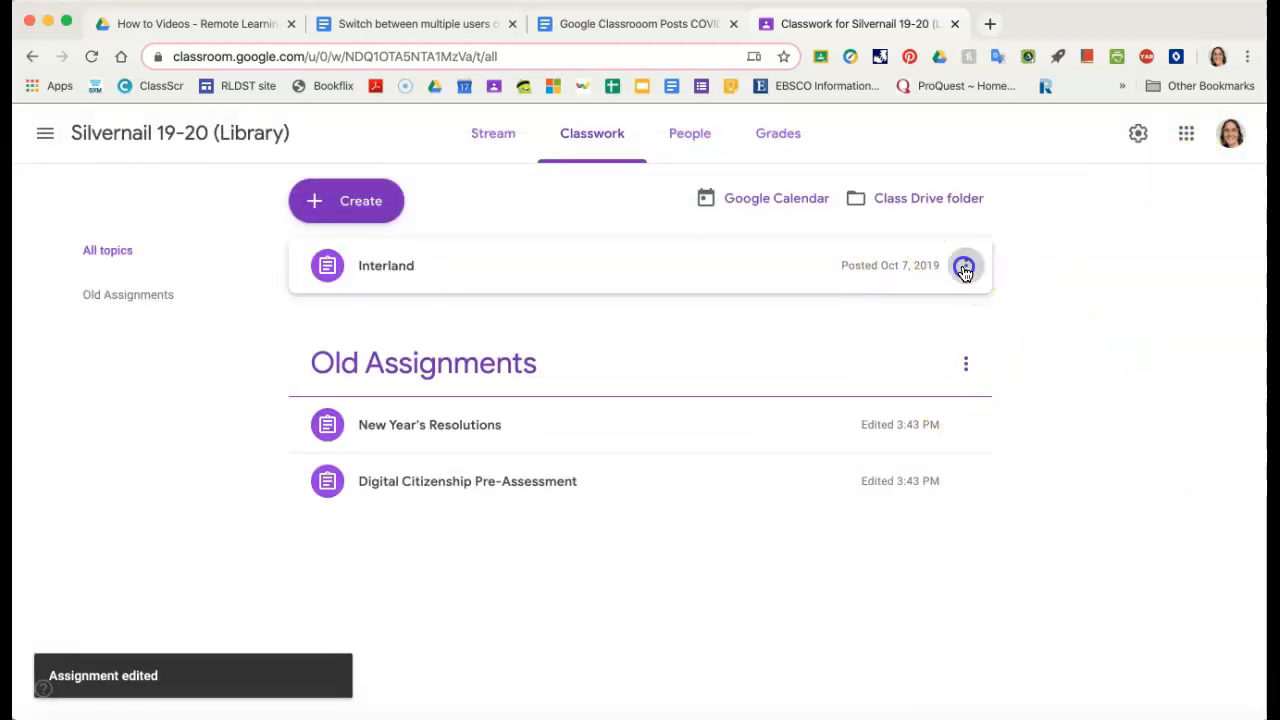
Step: Move the Interland assignment to the existing Old Assignments topic and save it
click(965, 267)
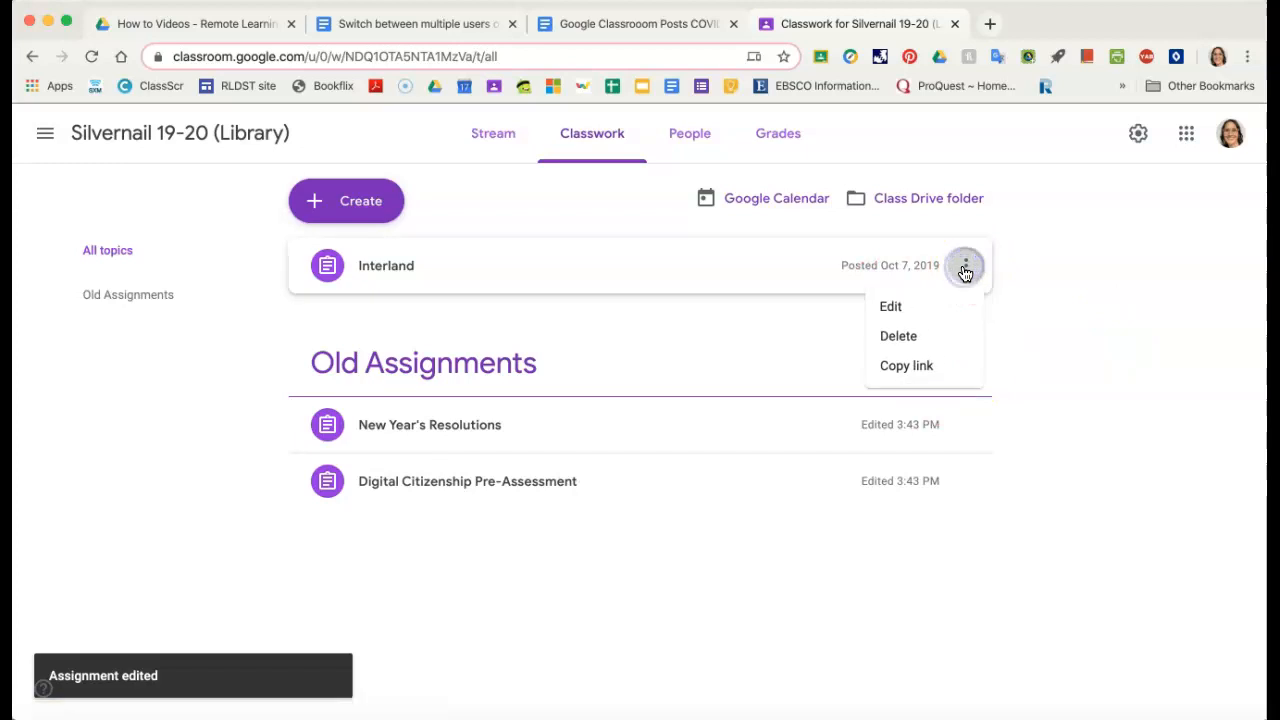
click(904, 312)
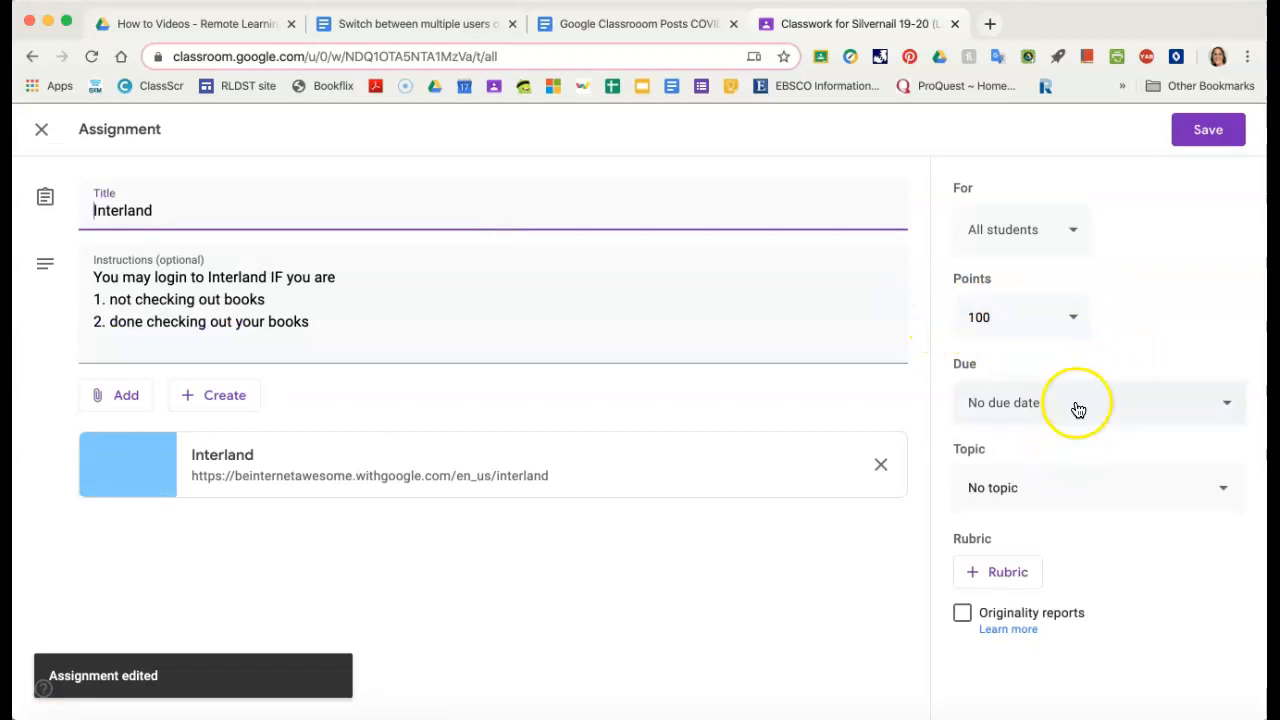
click(1034, 497)
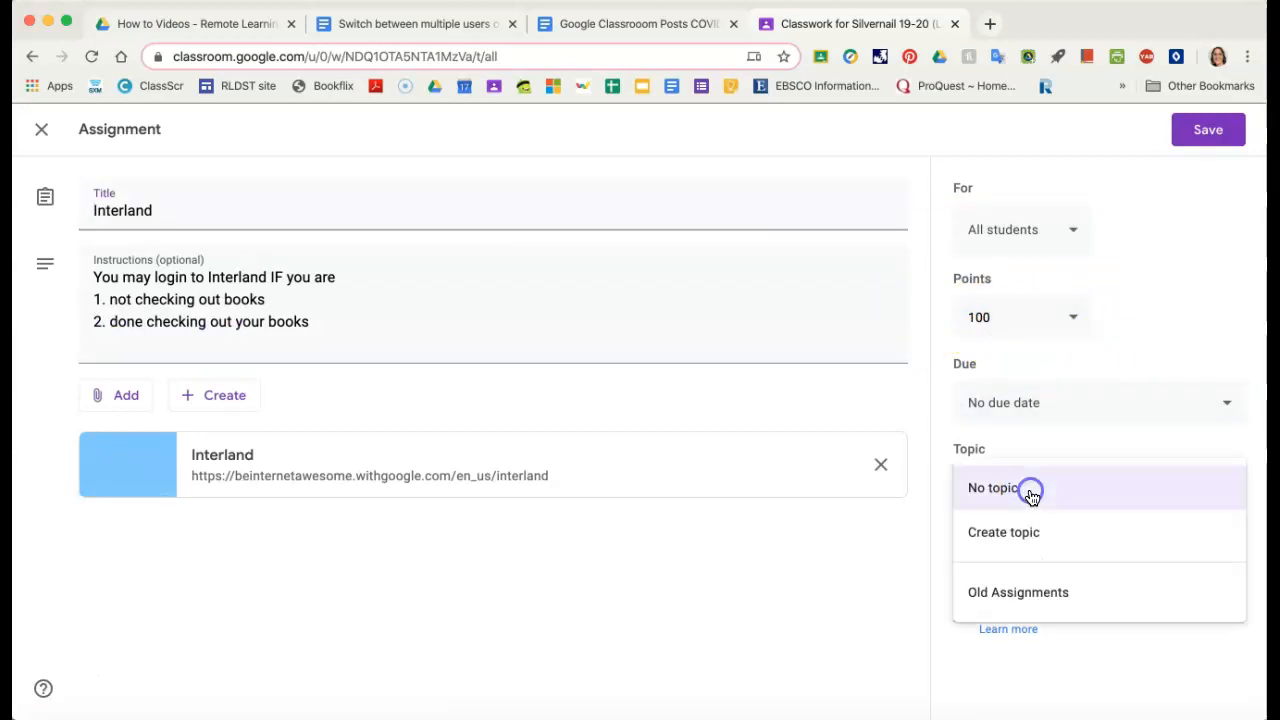
click(1015, 601)
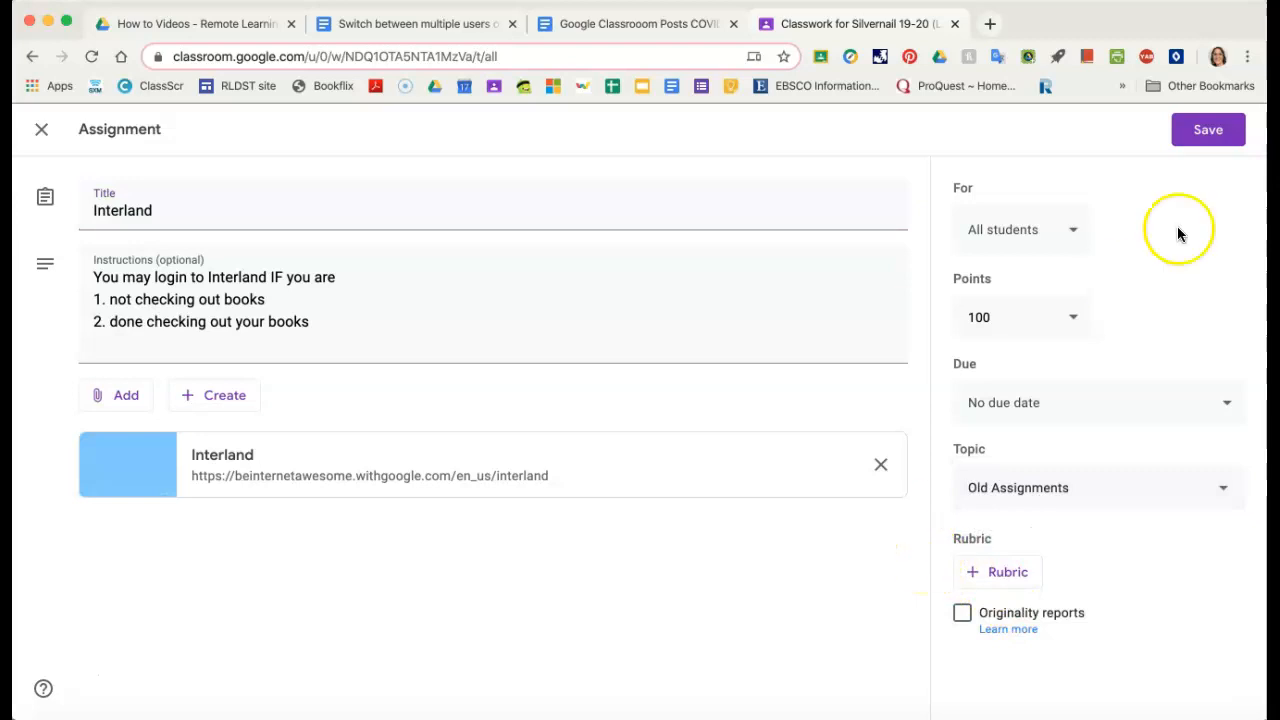
click(1206, 133)
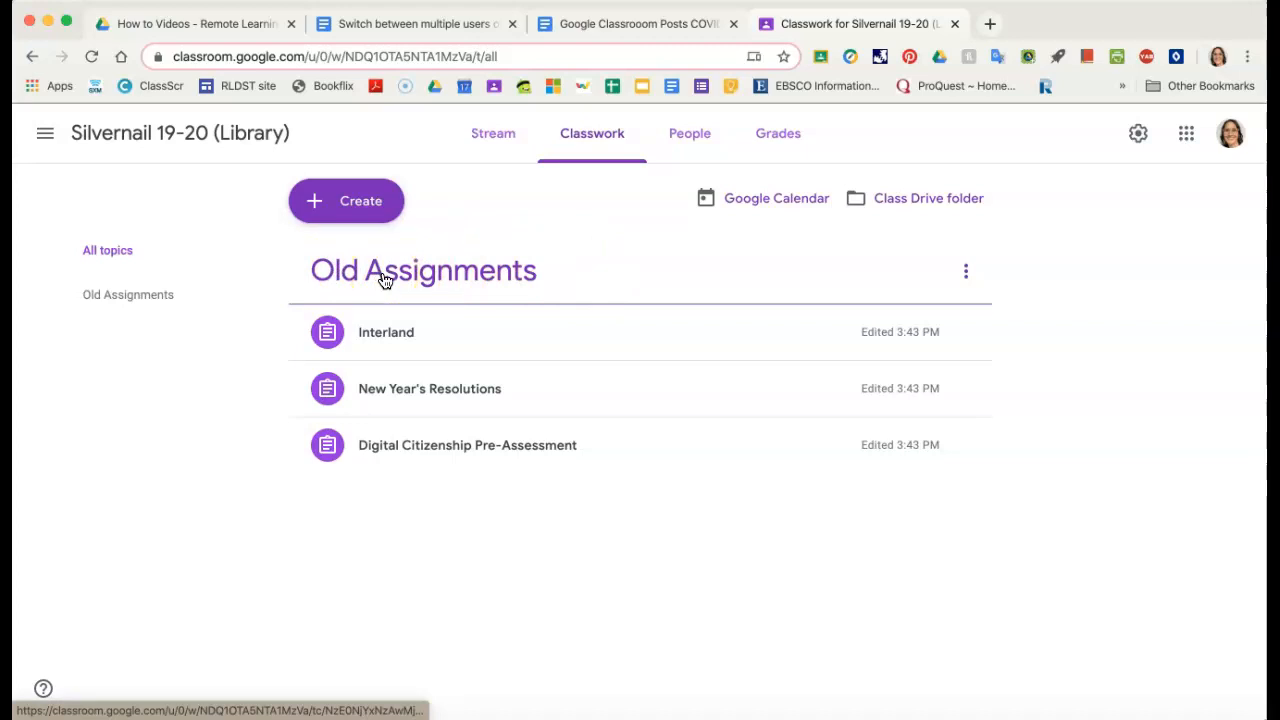
Step: Return to the class overview and archive the 19-20 (Library) class
click(45, 133)
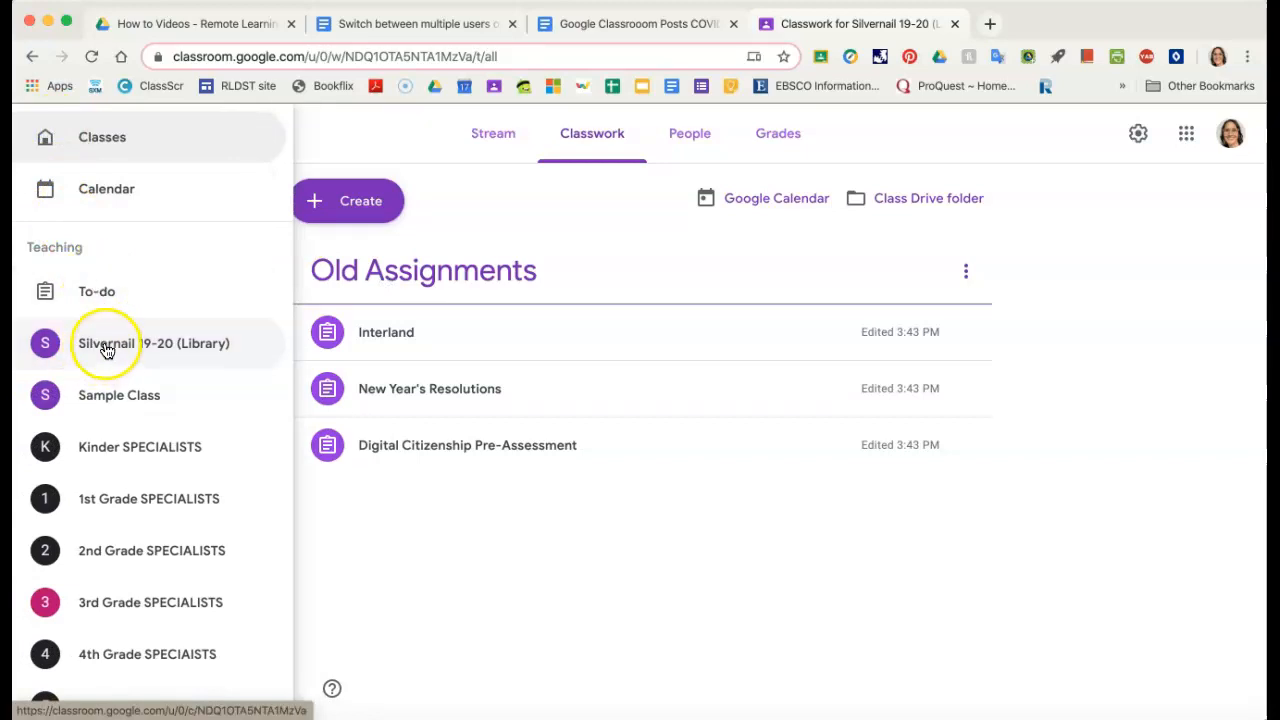
click(96, 145)
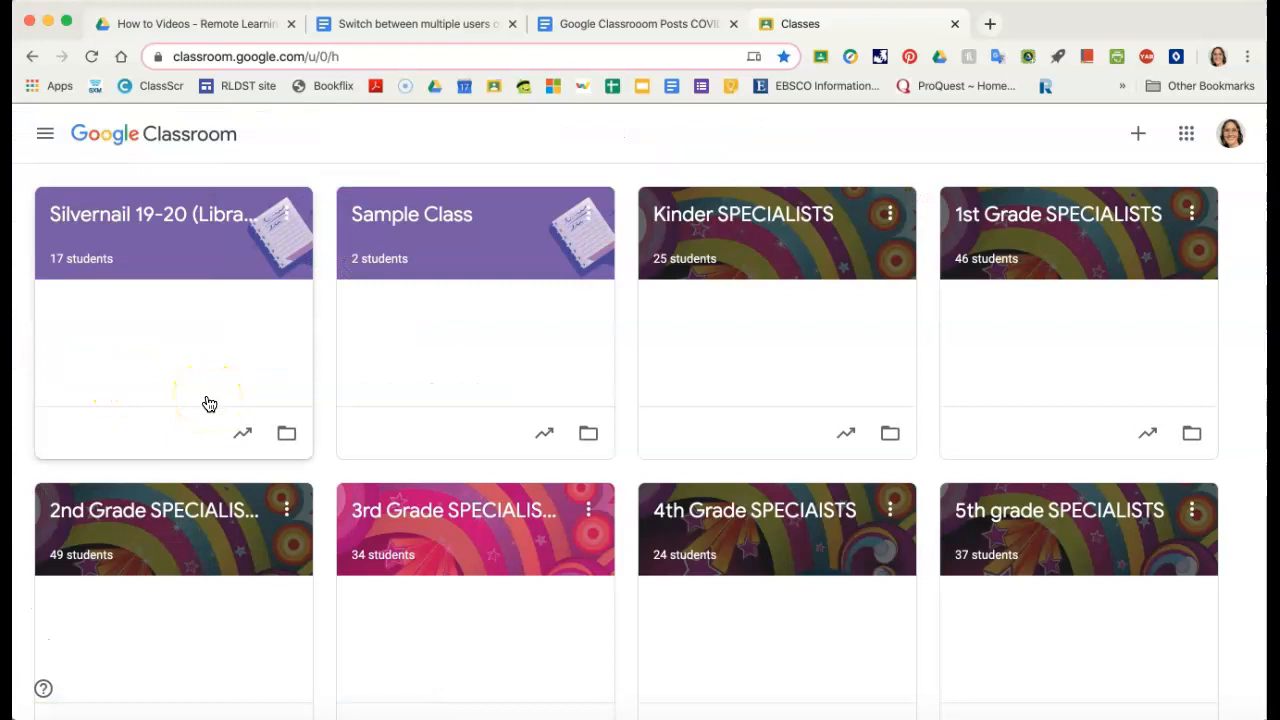
click(286, 216)
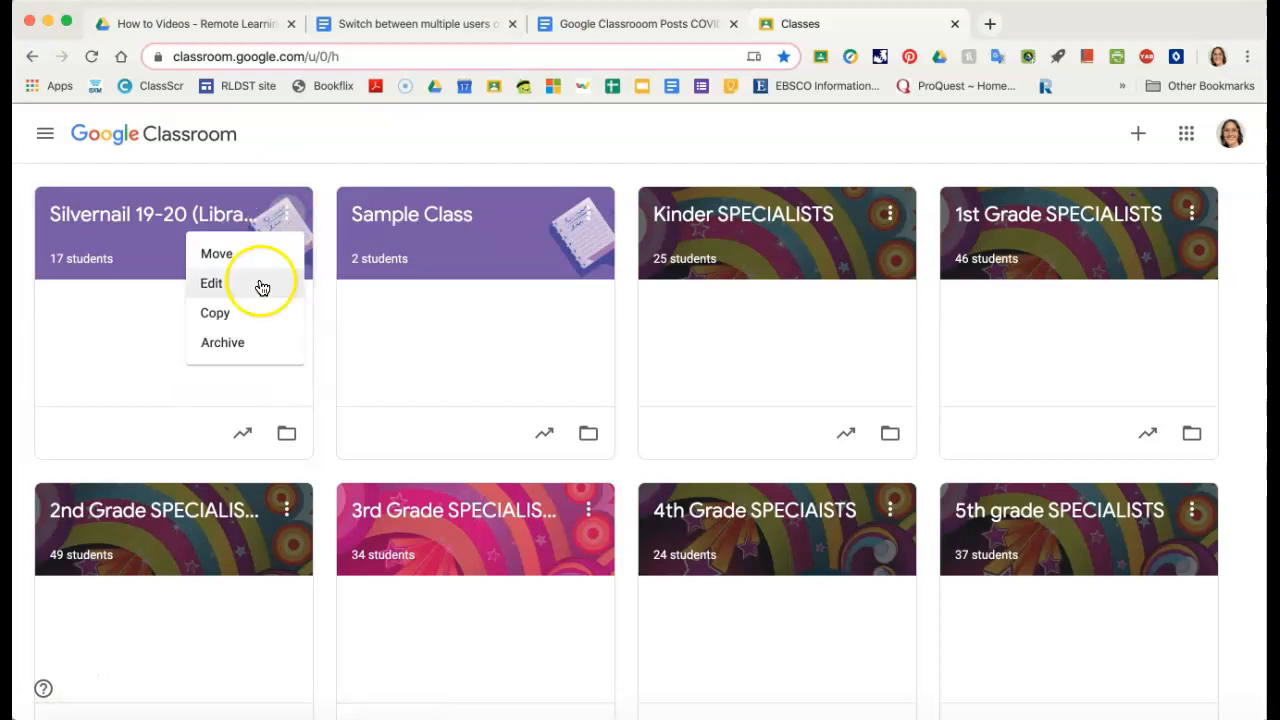
click(230, 350)
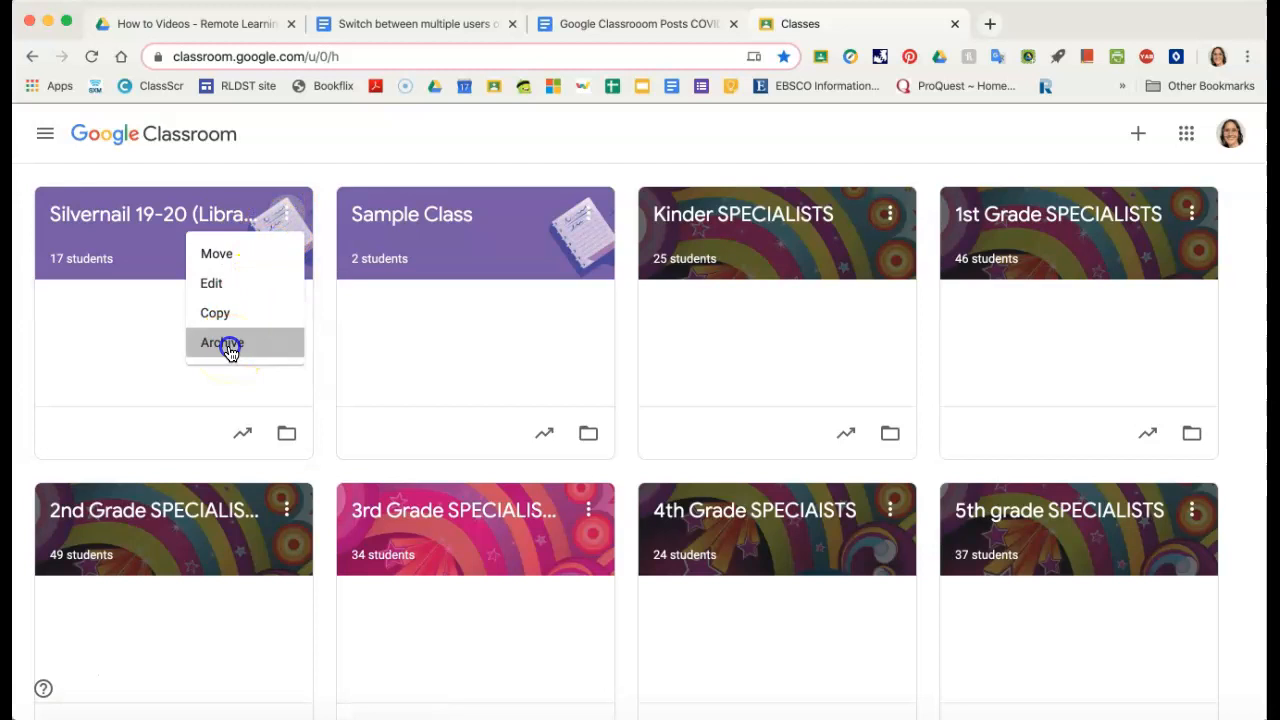
click(728, 499)
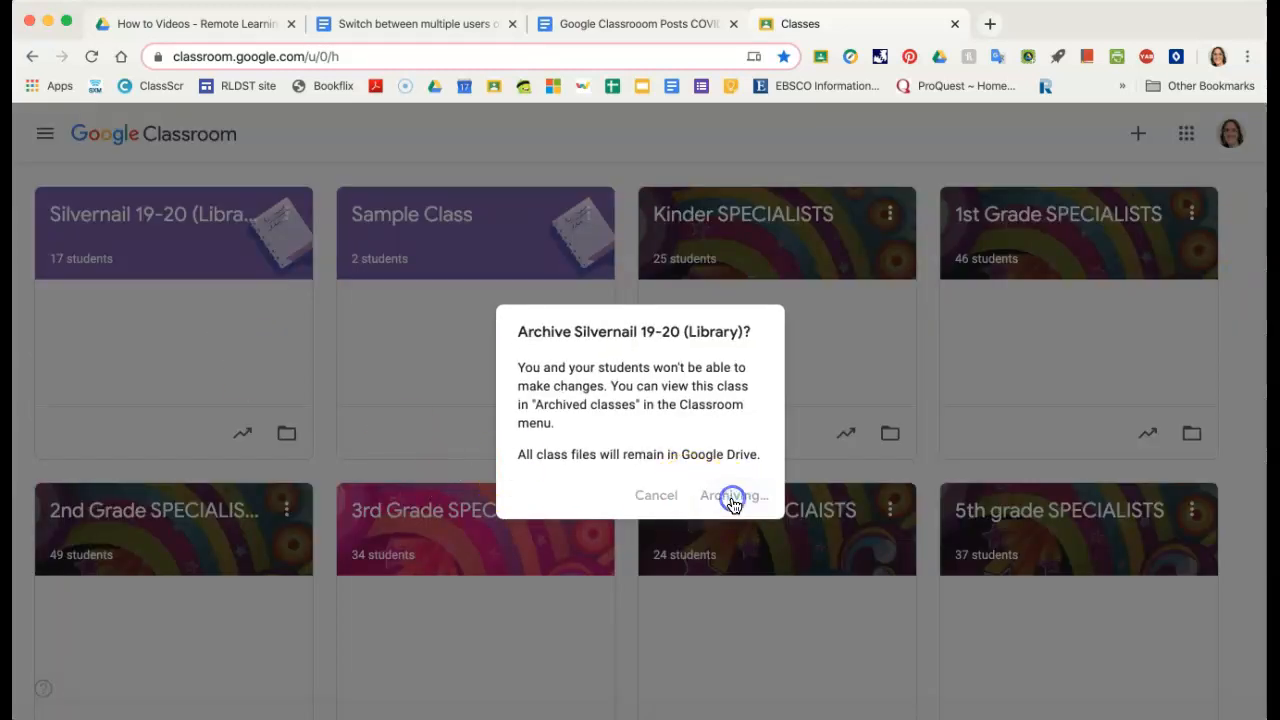